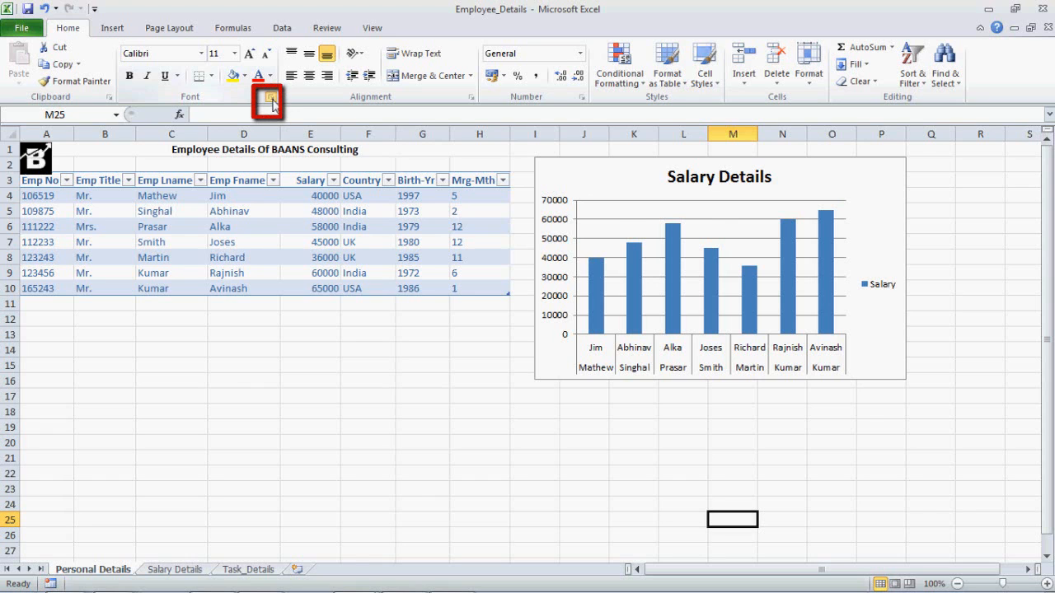
# - Review the detailed font settings for the selected cell, close them, and select cell A11
pyautogui.click(270, 98)
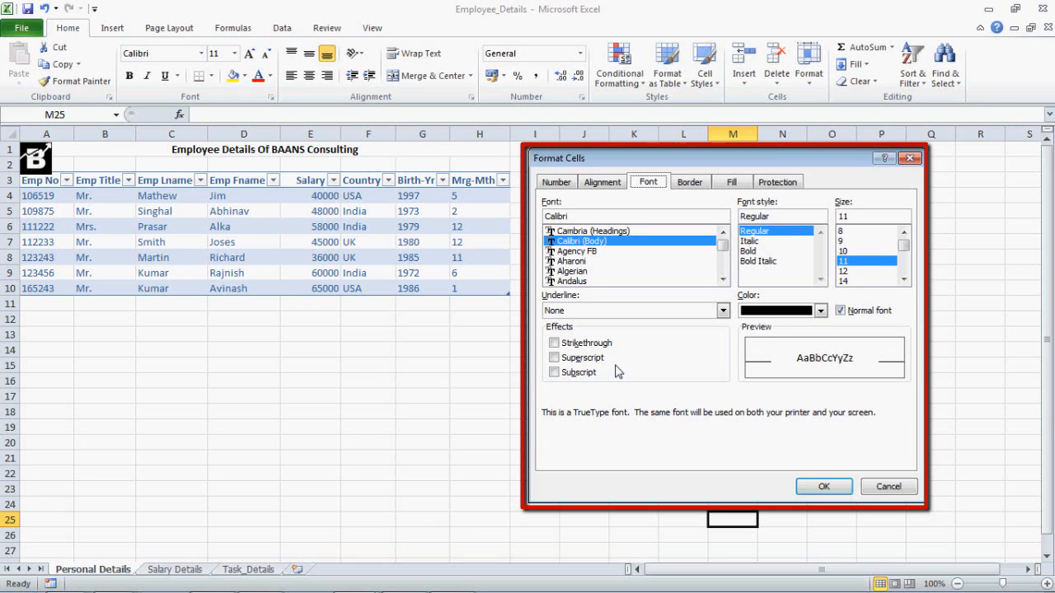
pyautogui.click(820, 488)
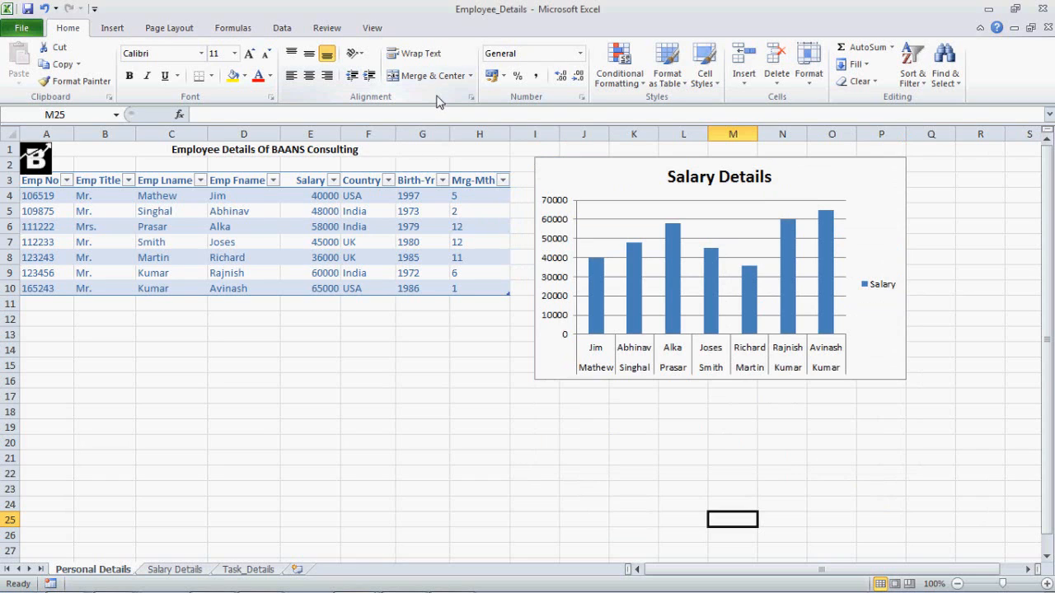
pyautogui.click(33, 308)
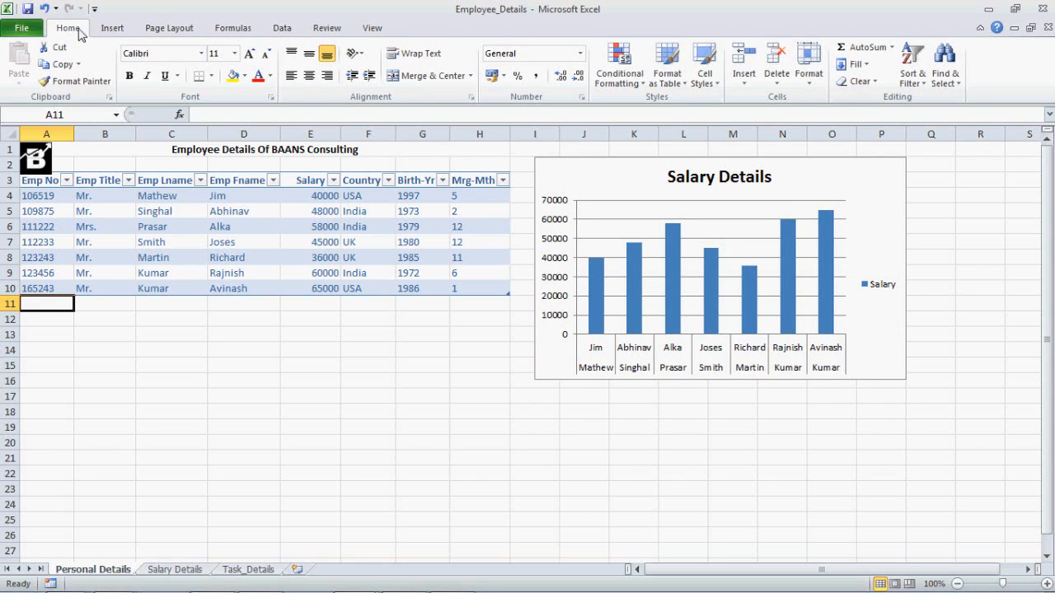
# - Examine the ribbon's command groups for Insert, Page Layout, Formulas, Data, Review and View in turn
pyautogui.click(112, 30)
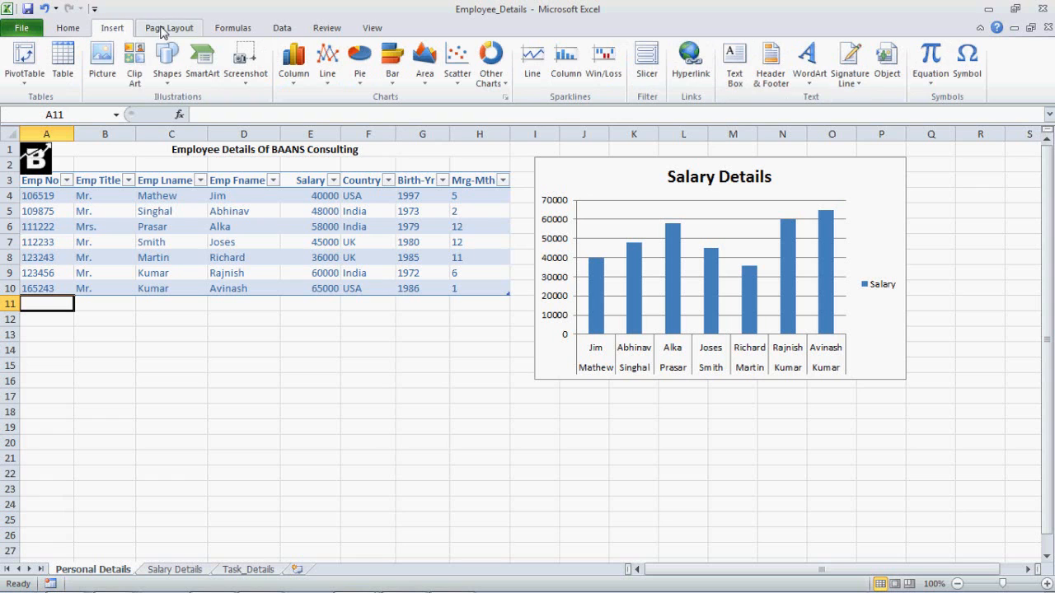
pyautogui.click(164, 31)
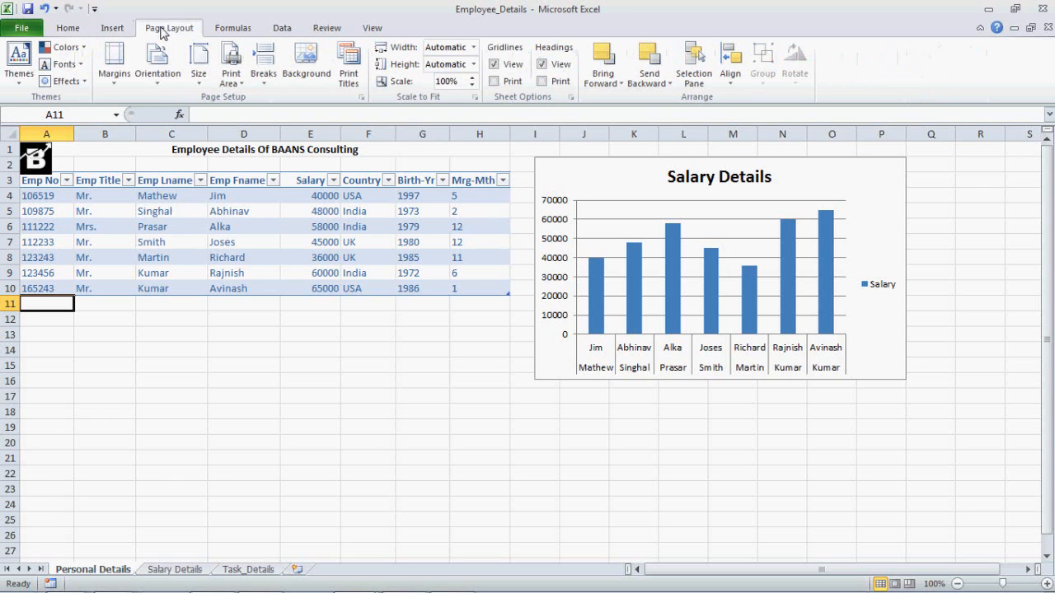
pyautogui.click(230, 30)
pyautogui.click(277, 31)
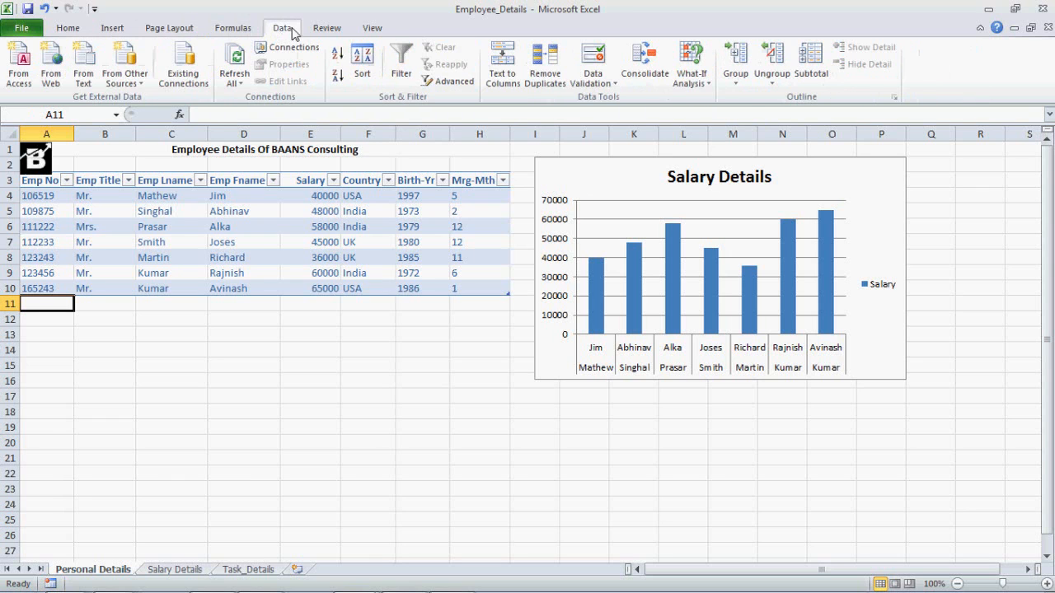
pyautogui.click(324, 29)
pyautogui.click(368, 28)
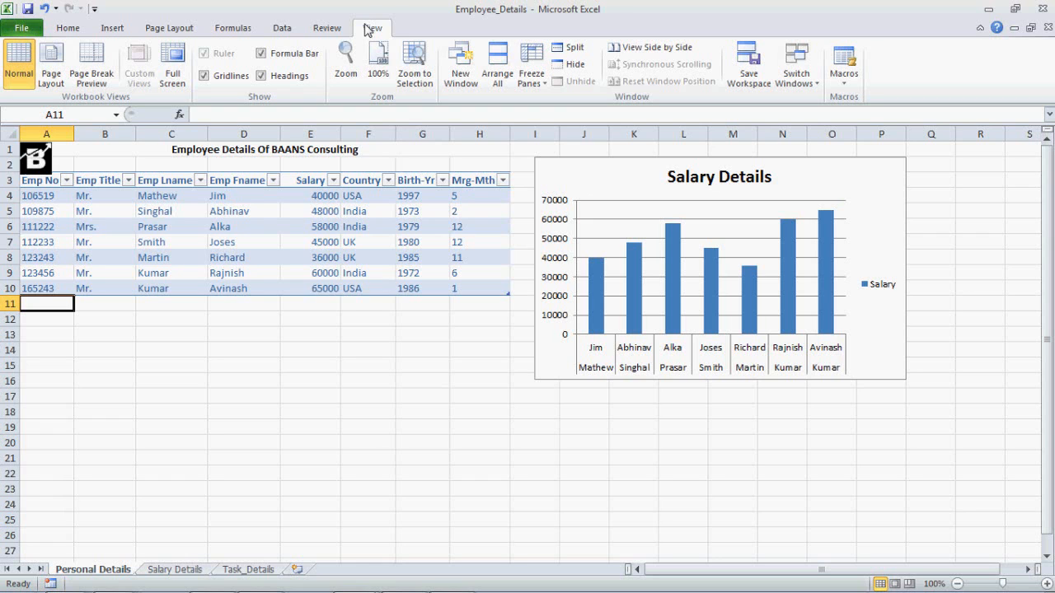
# - Enable the Developer tab in the ribbon customization options and display its commands
pyautogui.click(29, 29)
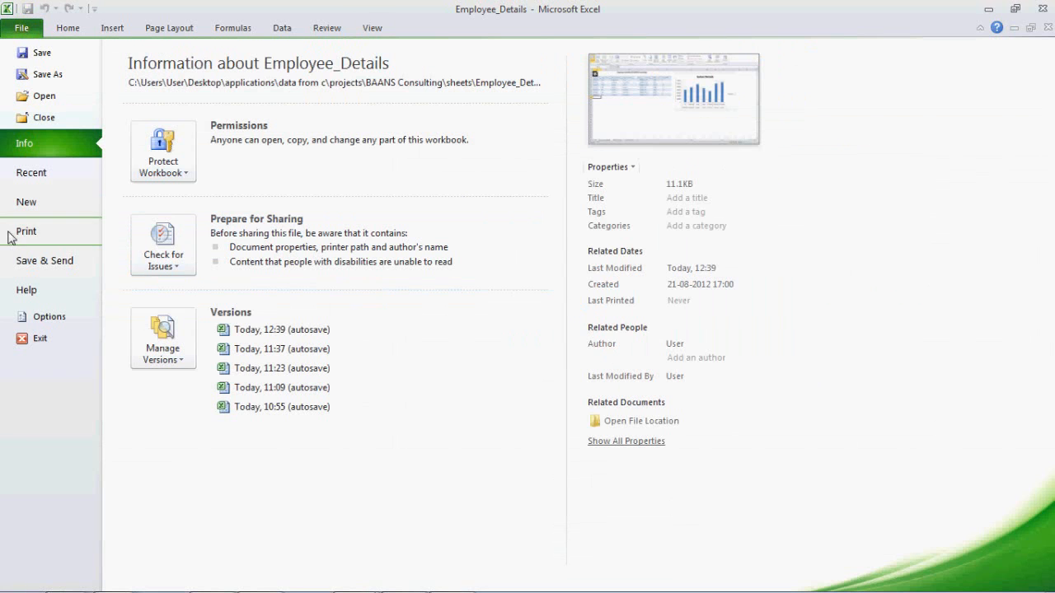
pyautogui.click(37, 320)
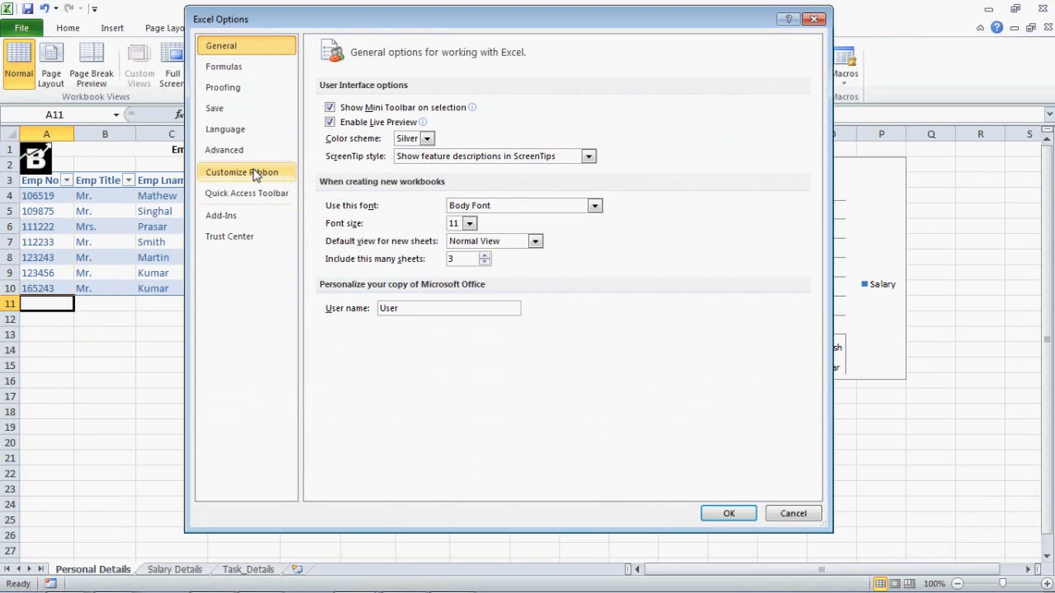
pyautogui.click(256, 176)
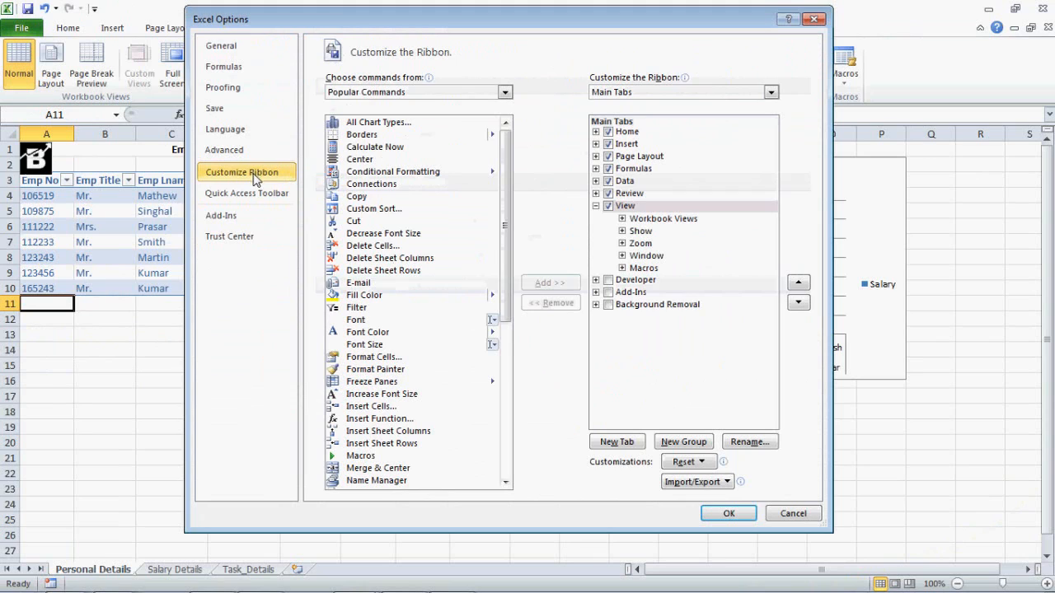
pyautogui.click(608, 280)
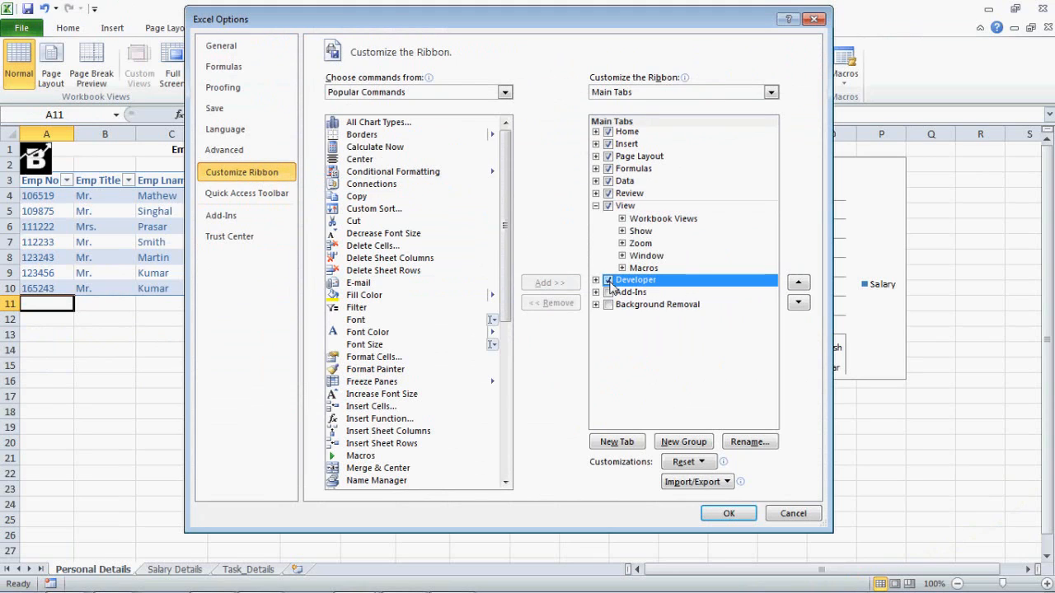
pyautogui.click(726, 515)
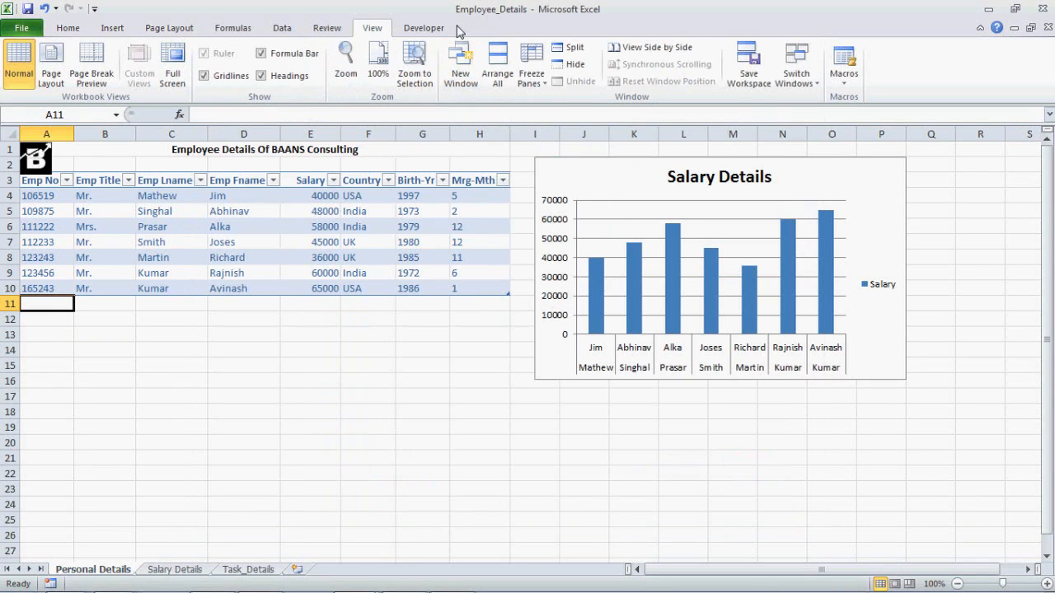
pyautogui.click(443, 30)
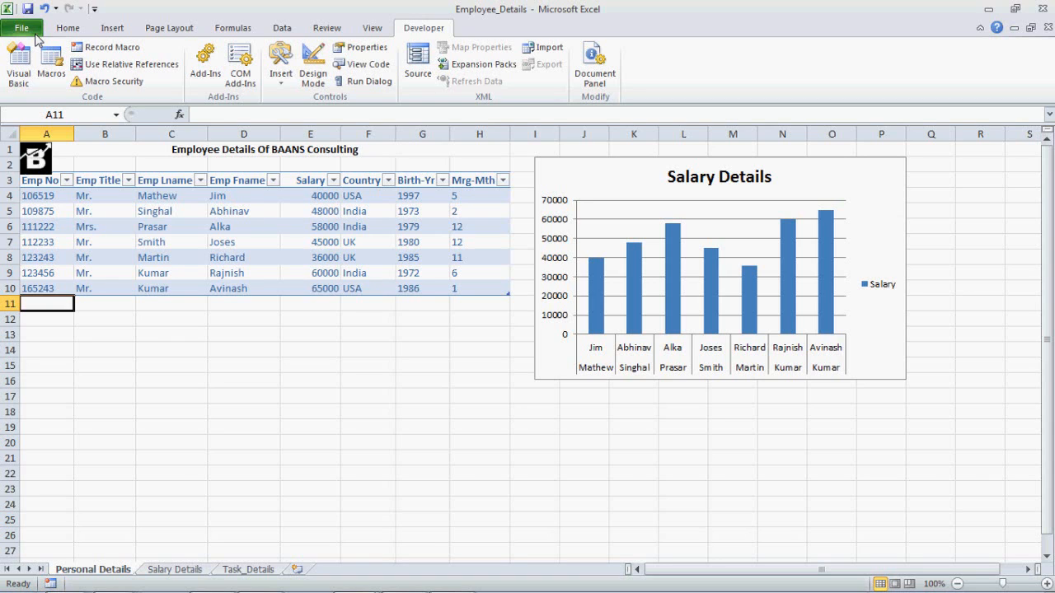
# - Review the contextual Format commands for the logo picture and the Design commands for the employee table
pyautogui.click(47, 165)
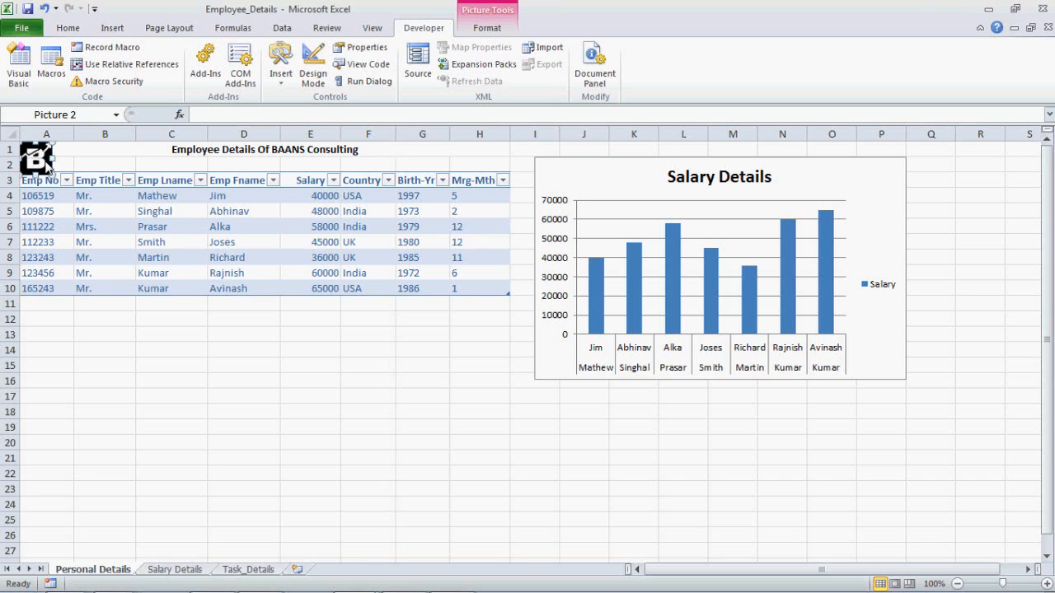
pyautogui.click(486, 28)
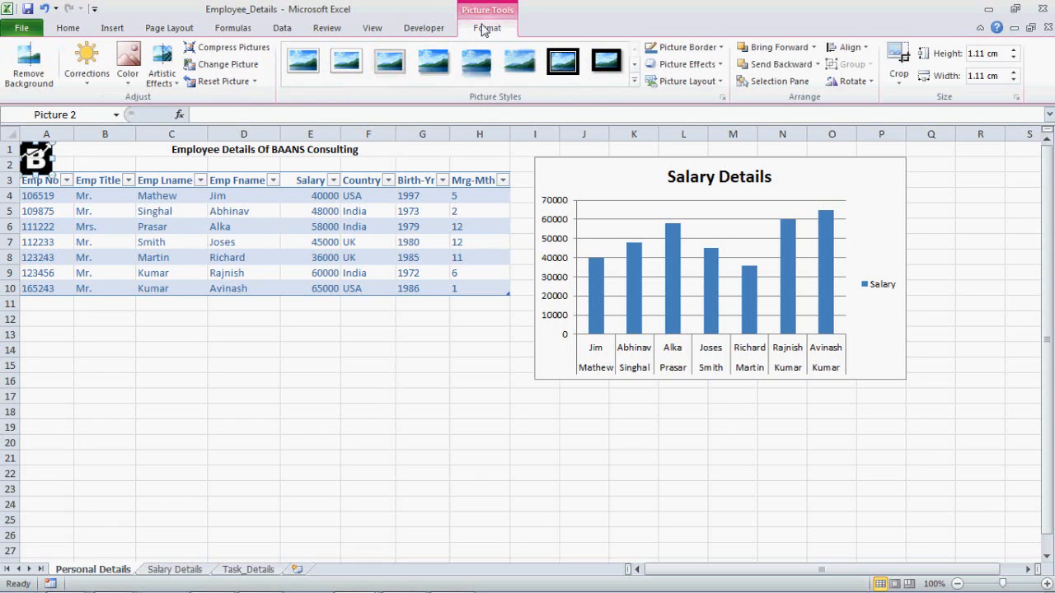
pyautogui.click(278, 216)
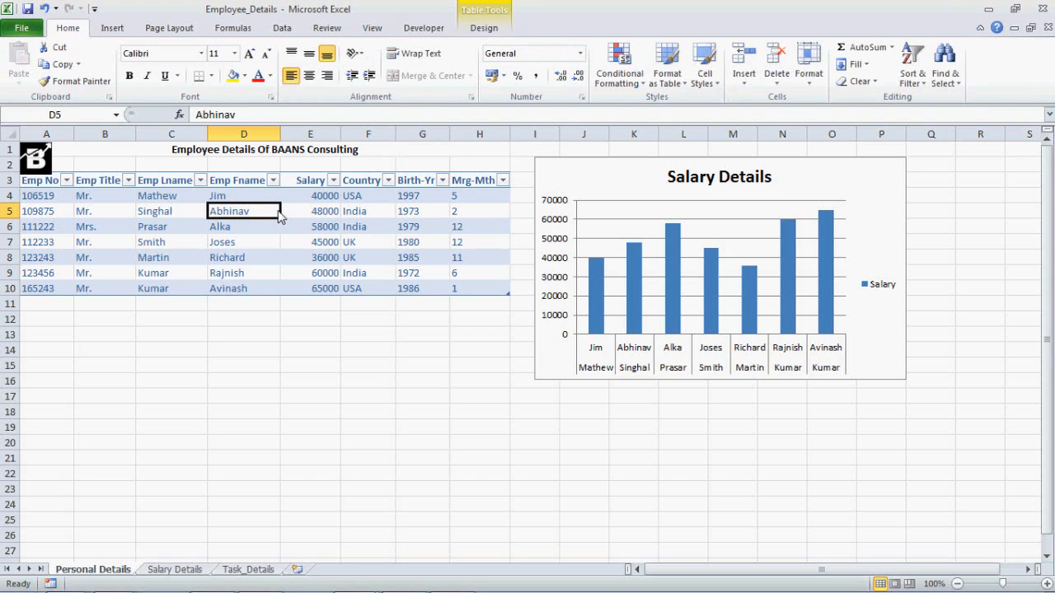
pyautogui.click(493, 29)
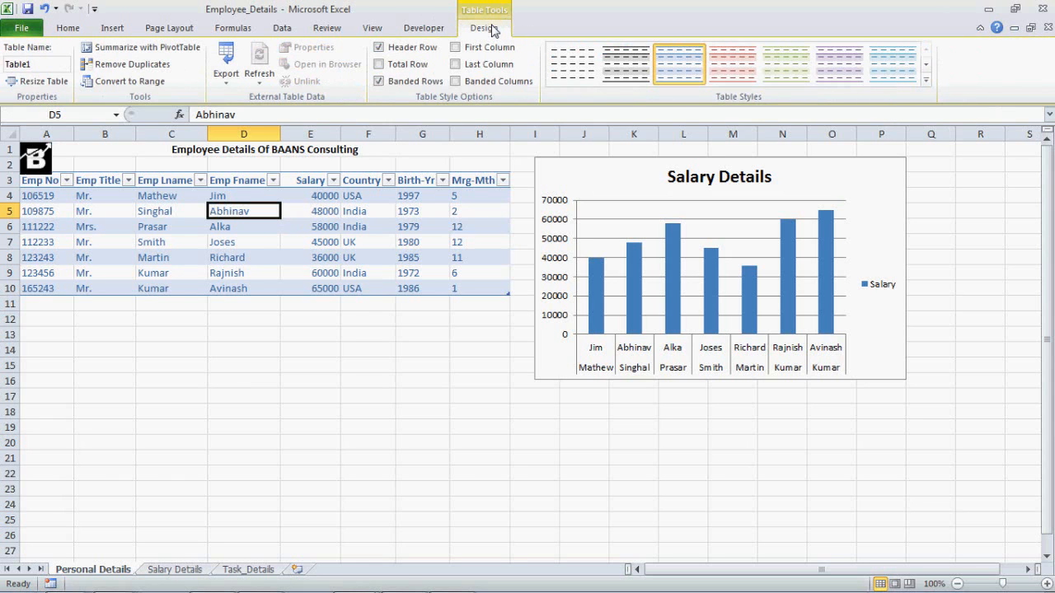
# - Select the Salary Details chart and review its contextual Design, Layout and Format commands, comparing them with the Insert commands
pyautogui.click(591, 186)
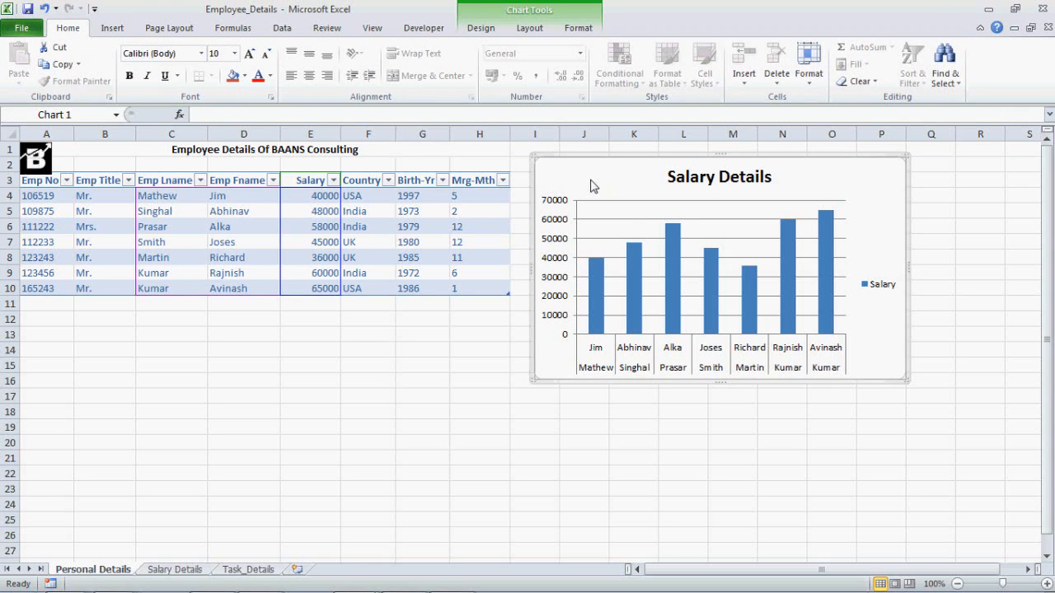
pyautogui.click(486, 34)
pyautogui.click(534, 29)
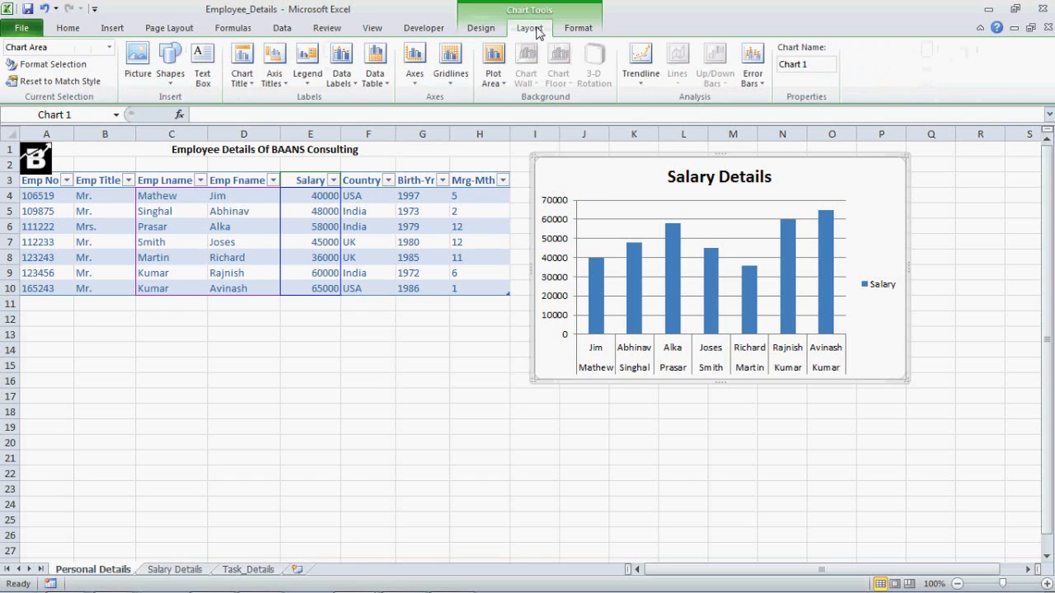
pyautogui.click(566, 29)
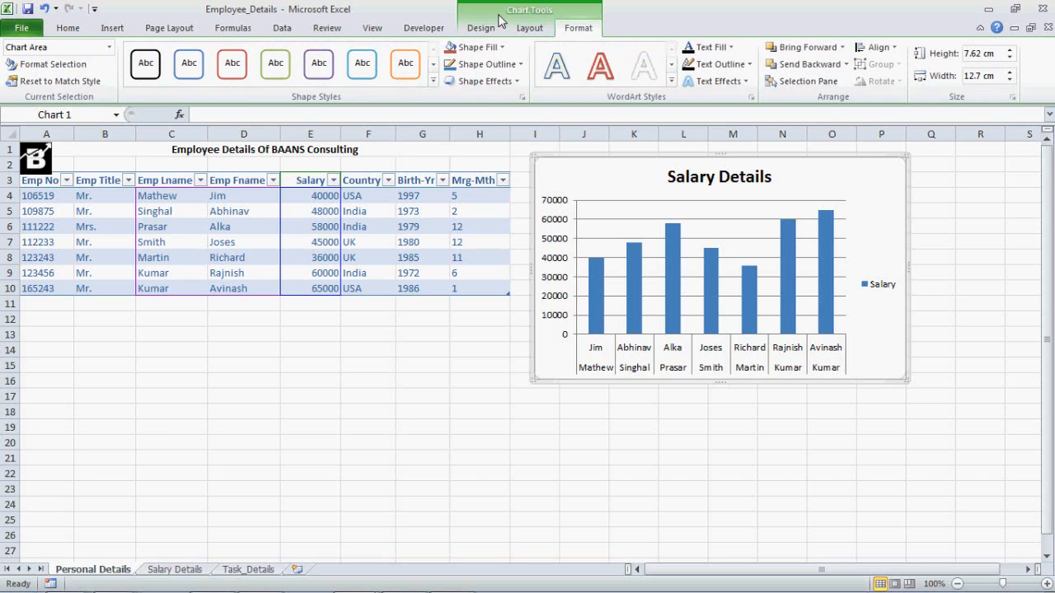
pyautogui.click(105, 31)
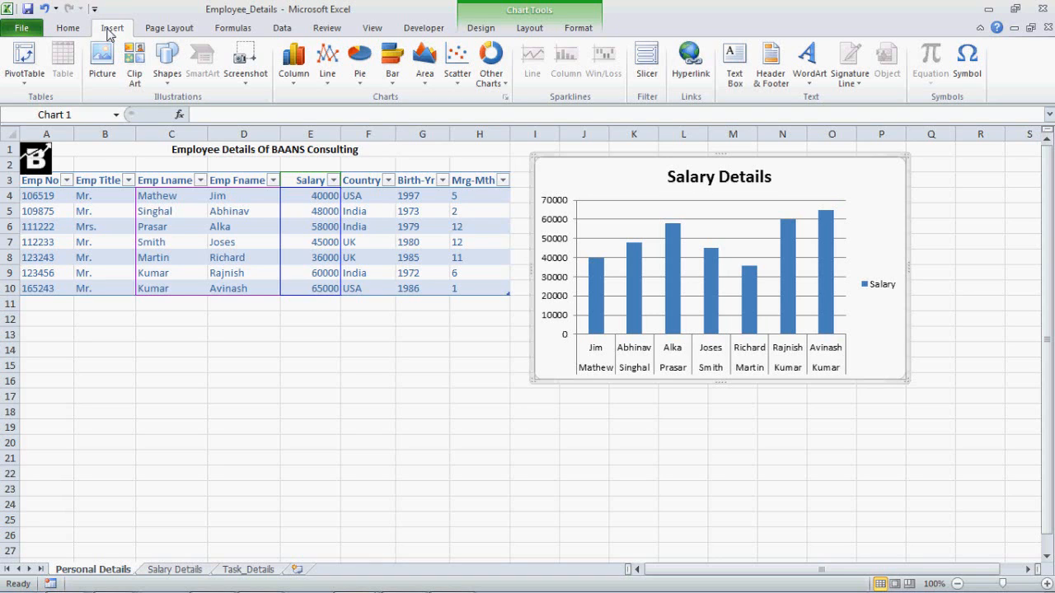
pyautogui.click(474, 16)
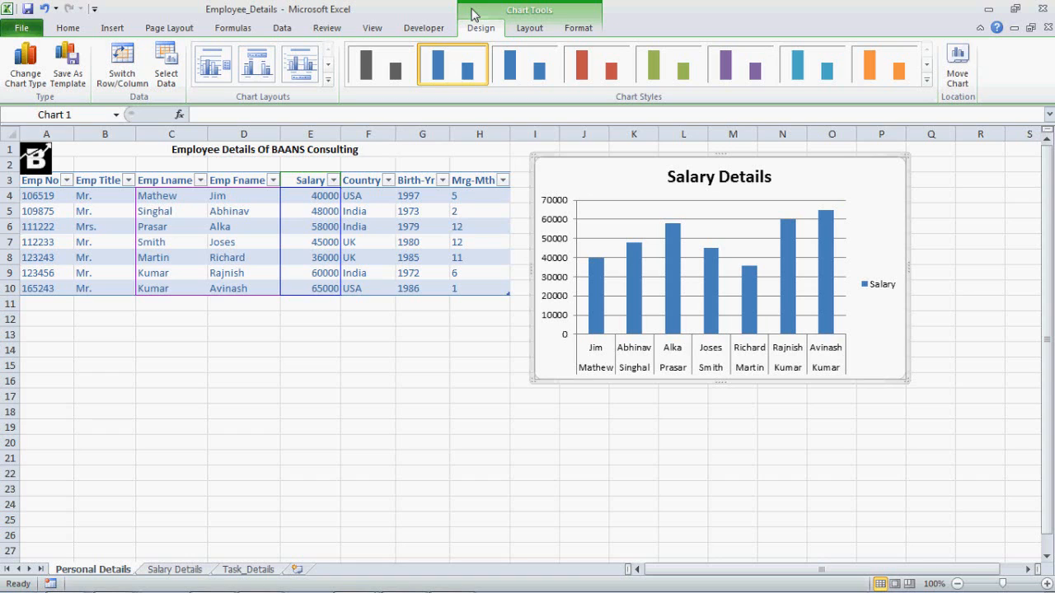
# - Display the ribbon's access-key hints, including those for the Home commands, and dismiss them by selecting cell C11
pyautogui.press('alt')
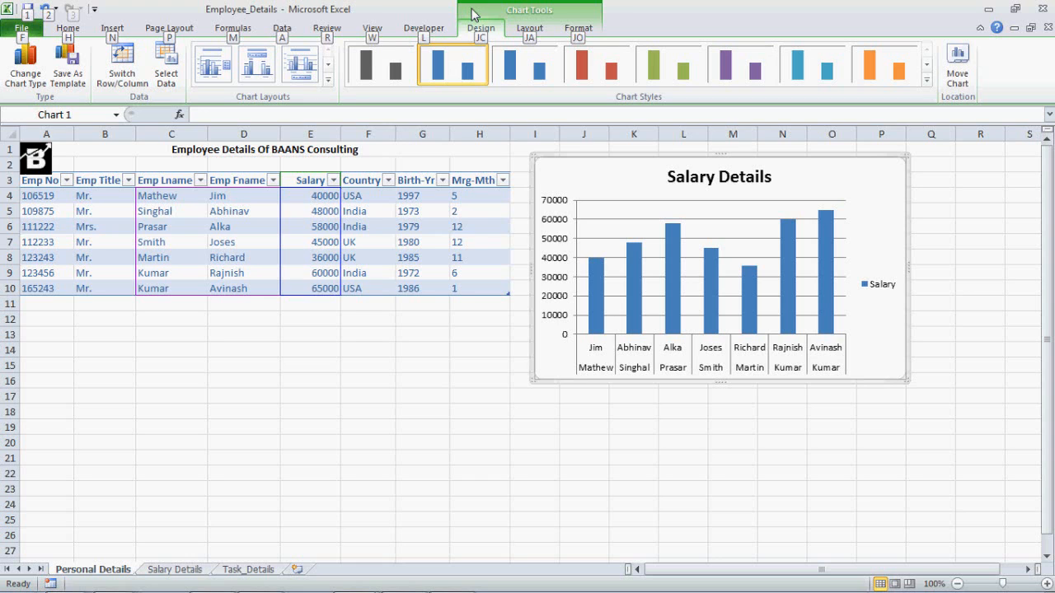
pyautogui.press('h')
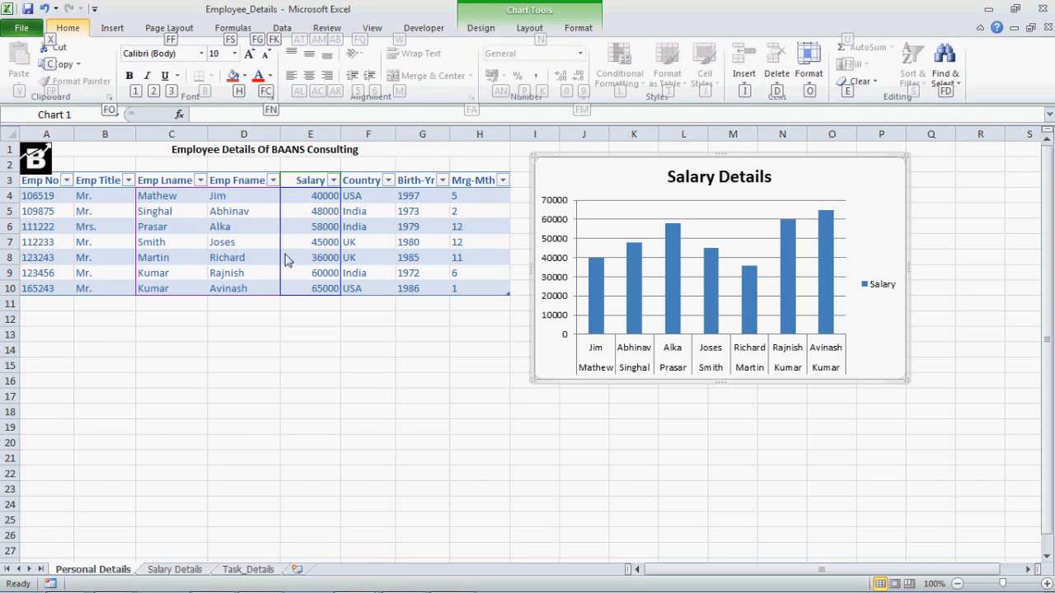
pyautogui.click(159, 310)
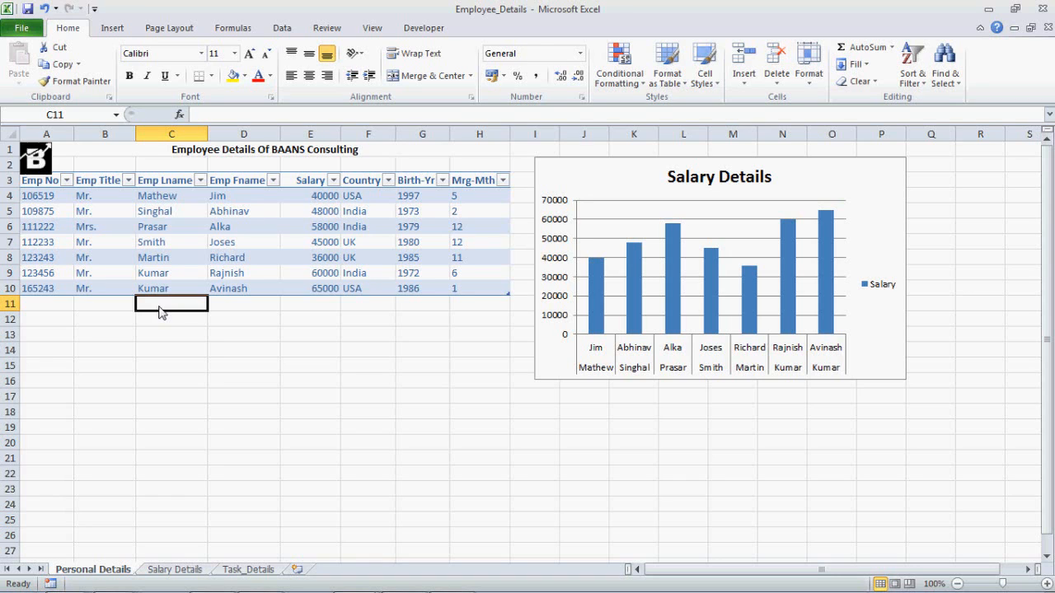
# - Minimize the ribbon, show the Developer commands temporarily, and restore the full ribbon
pyautogui.click(981, 30)
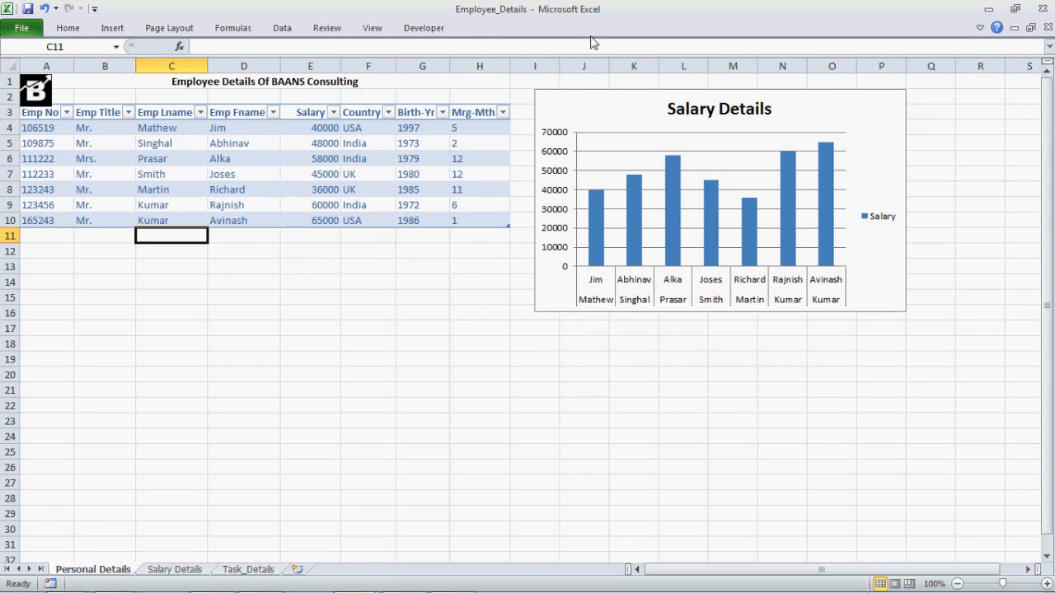
pyautogui.click(423, 28)
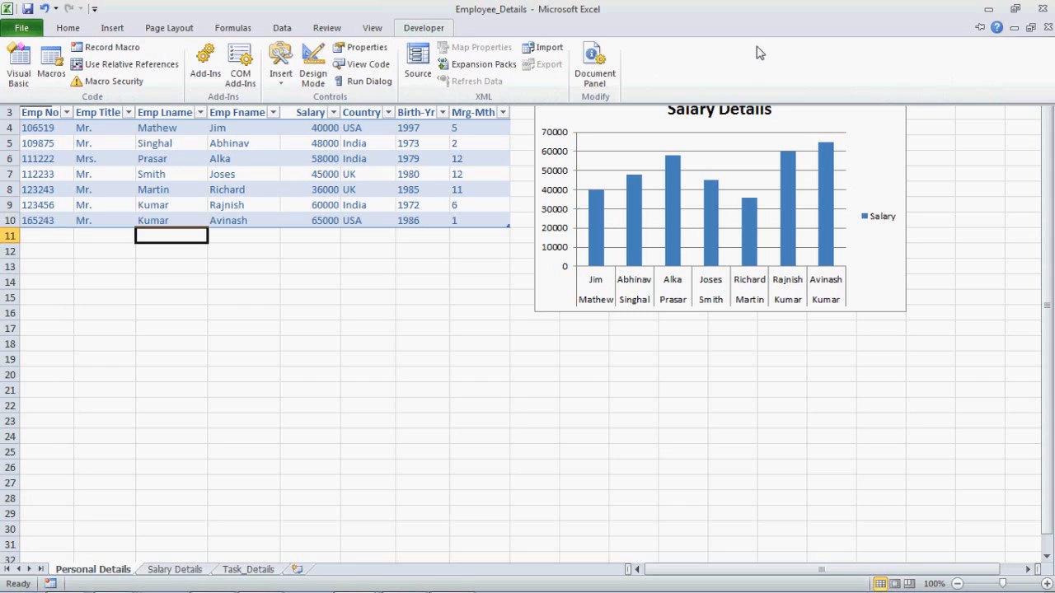
pyautogui.click(980, 29)
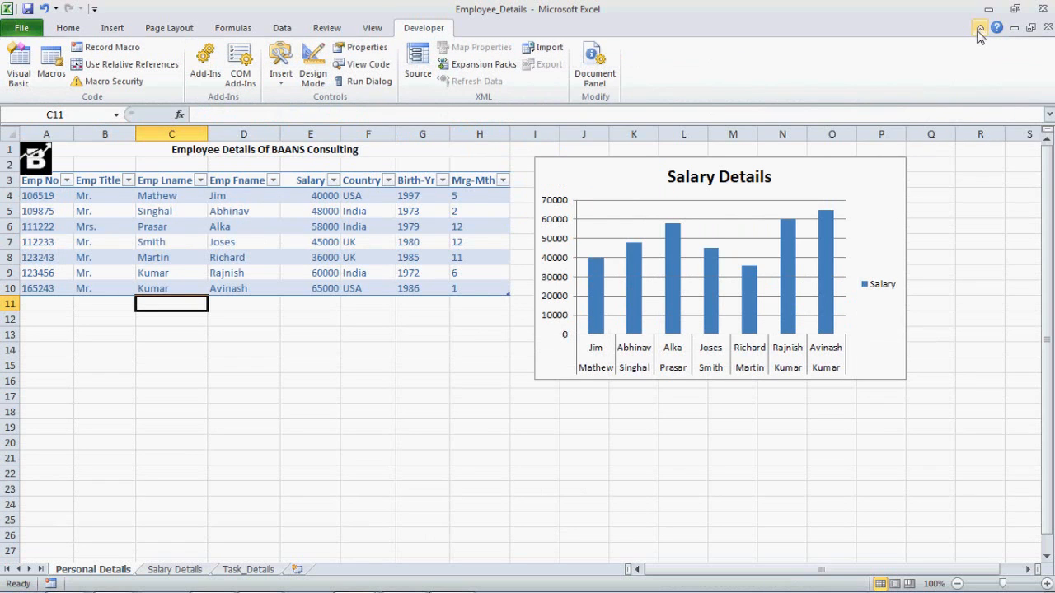